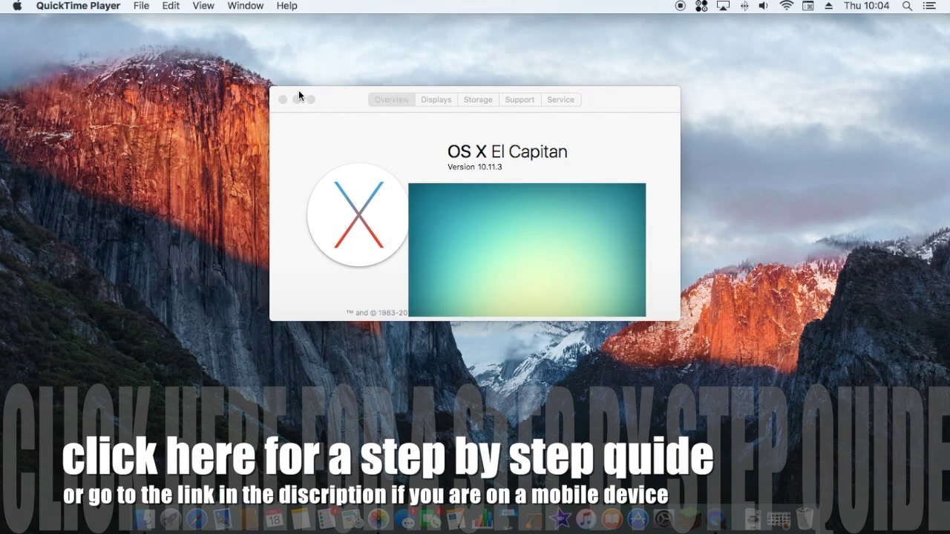
Move the OS X El Capitan About This Mac window aside, then close it
{"action": "left_click_drag", "start_coordinate": [333, 102], "coordinate": [306, 126]}
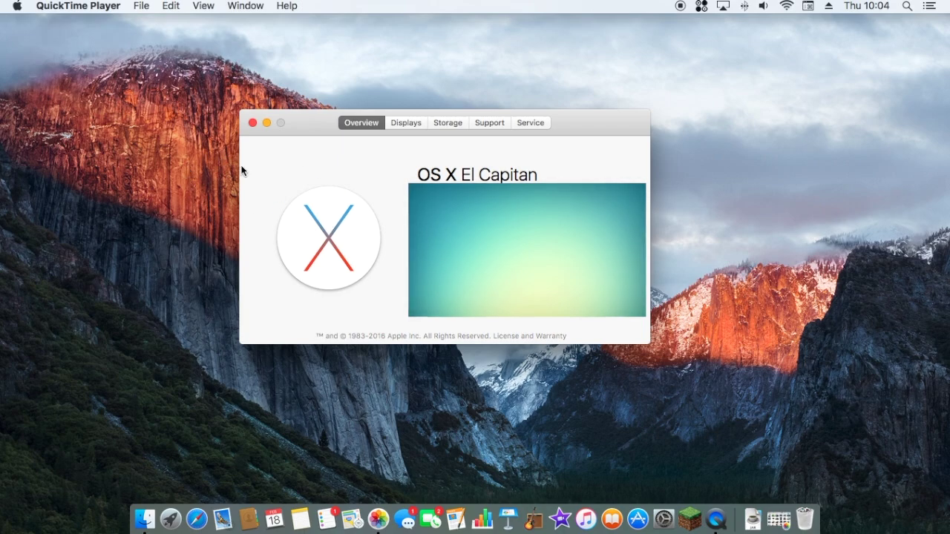
{"action": "left_click_drag", "start_coordinate": [205, 155], "coordinate": [371, 276]}
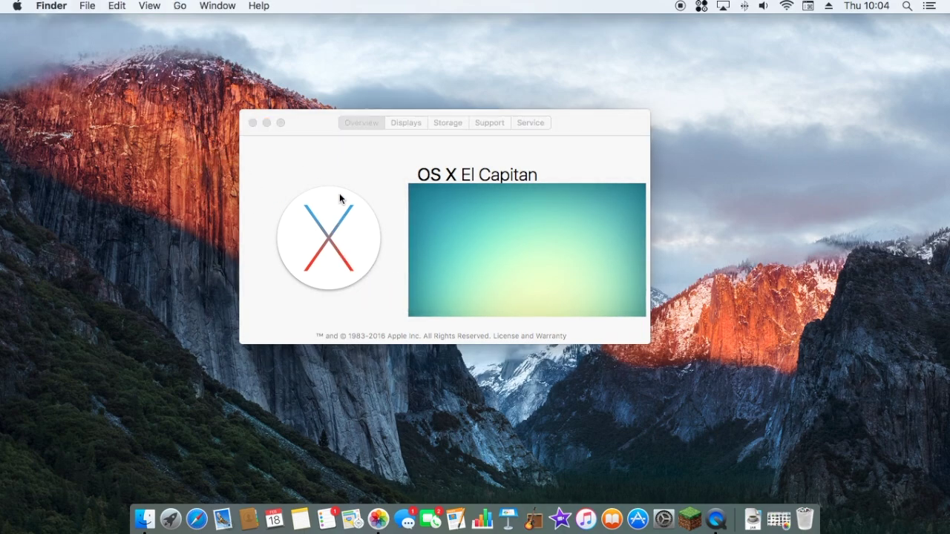
{"action": "left_click_drag", "start_coordinate": [309, 117], "coordinate": [289, 115]}
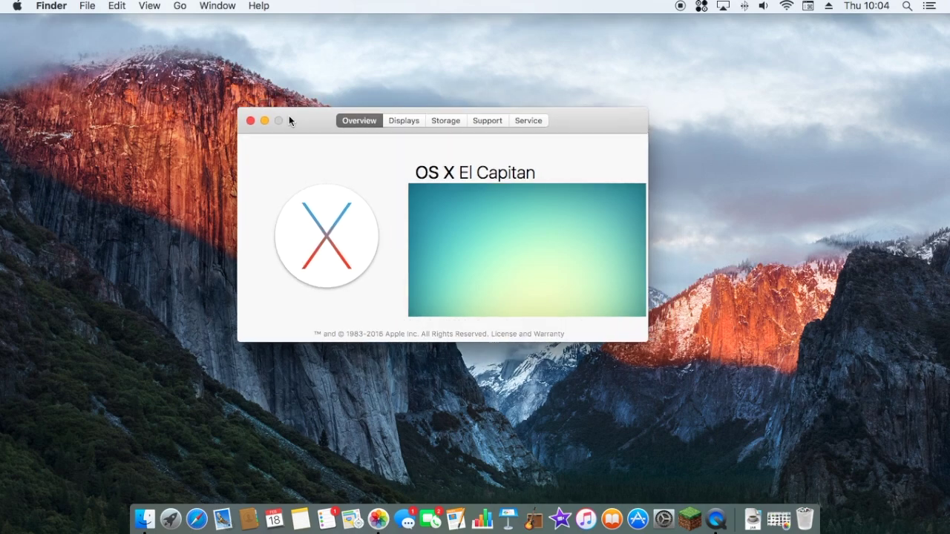
{"action": "left_click", "coordinate": [250, 121]}
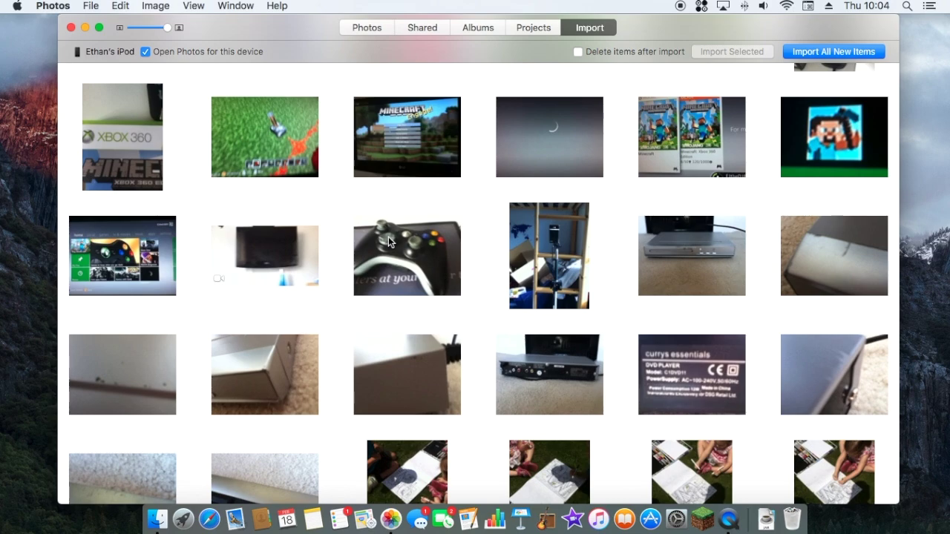
Import the controller, Minecraft title screen and silver box photos from the iPod
{"action": "left_click", "coordinate": [386, 261]}
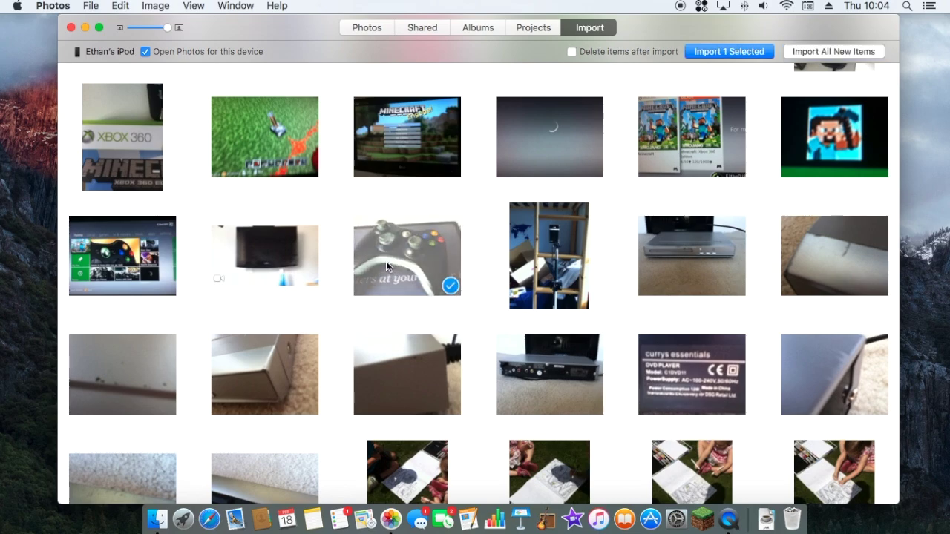
{"action": "left_click", "coordinate": [415, 164]}
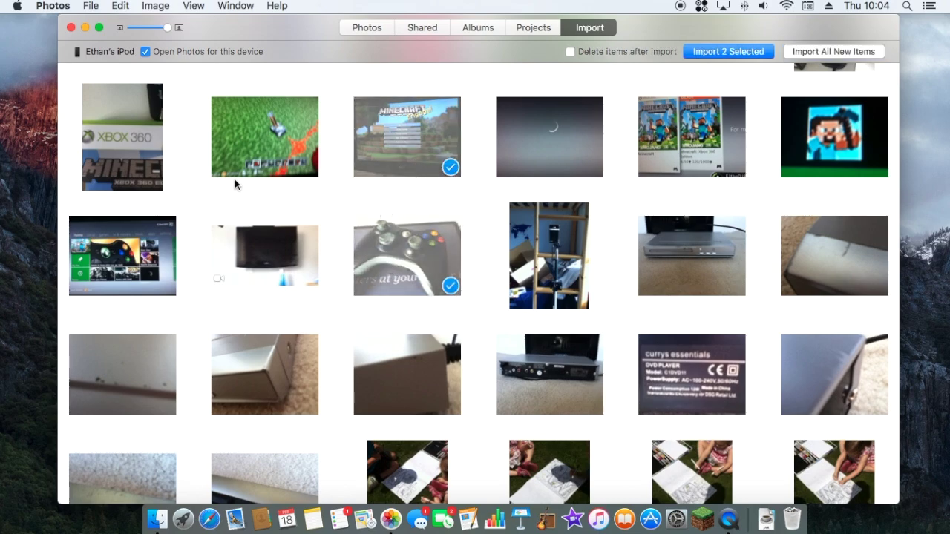
{"action": "left_click", "coordinate": [260, 370]}
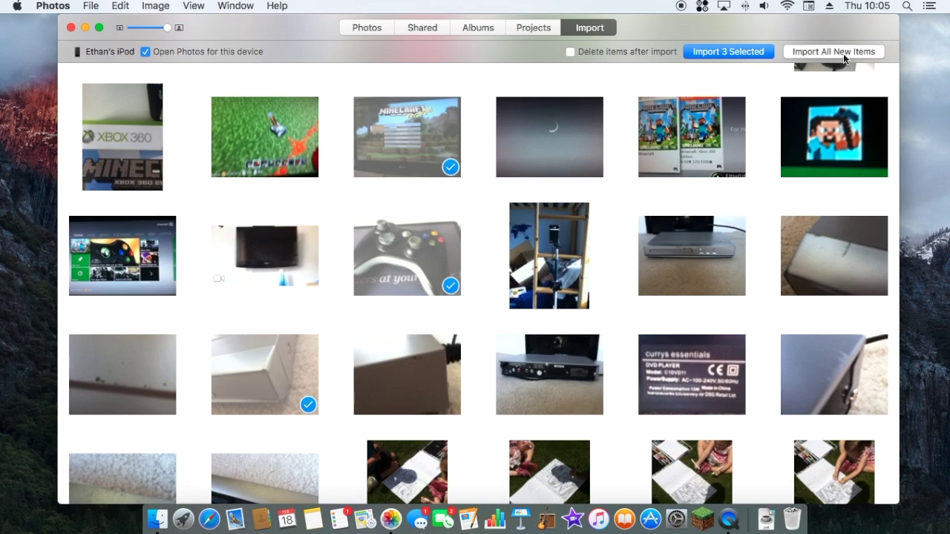
{"action": "left_click", "coordinate": [737, 54]}
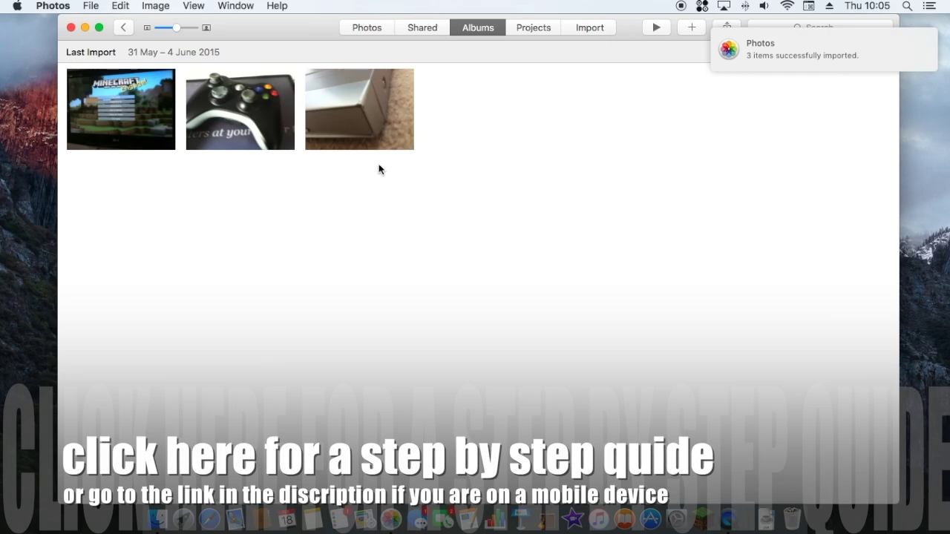
Select all three imported photos in Last Import with Command+A
{"action": "left_click_drag", "start_coordinate": [426, 159], "coordinate": [93, 99]}
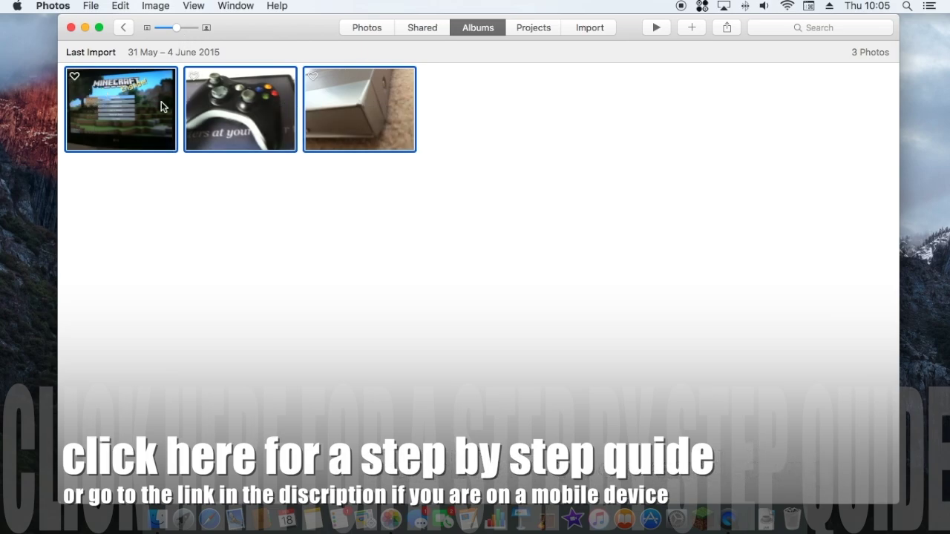
{"action": "left_click", "coordinate": [208, 201], "text": "super"}
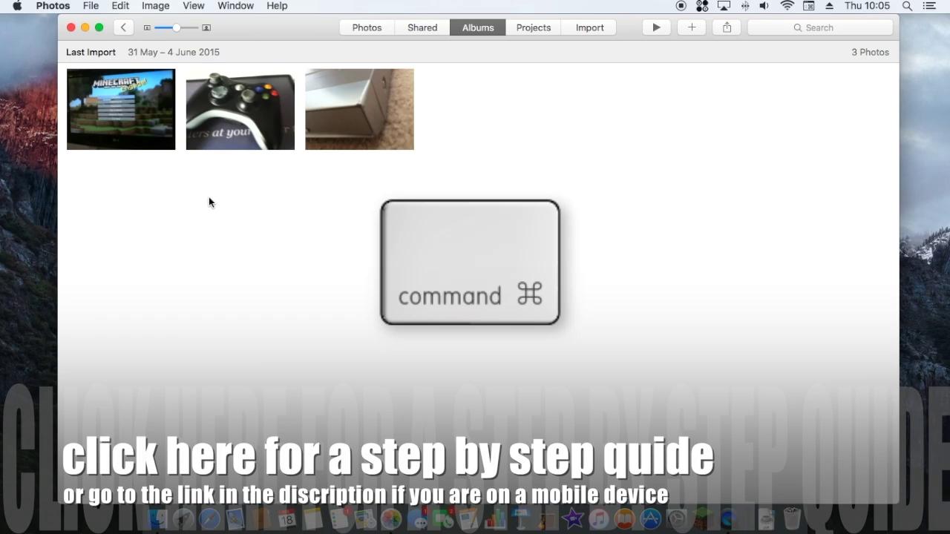
{"action": "key", "text": "super+a"}
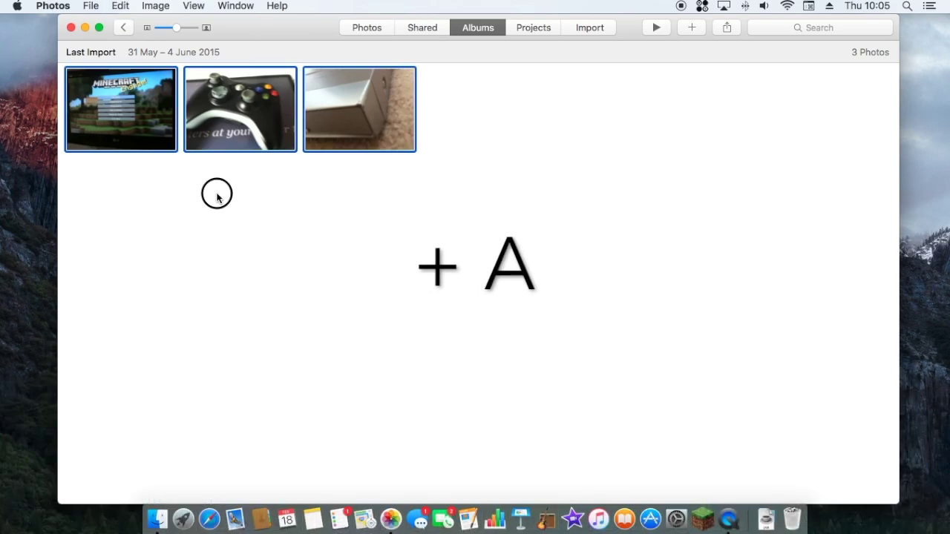
{"action": "left_click", "coordinate": [217, 197]}
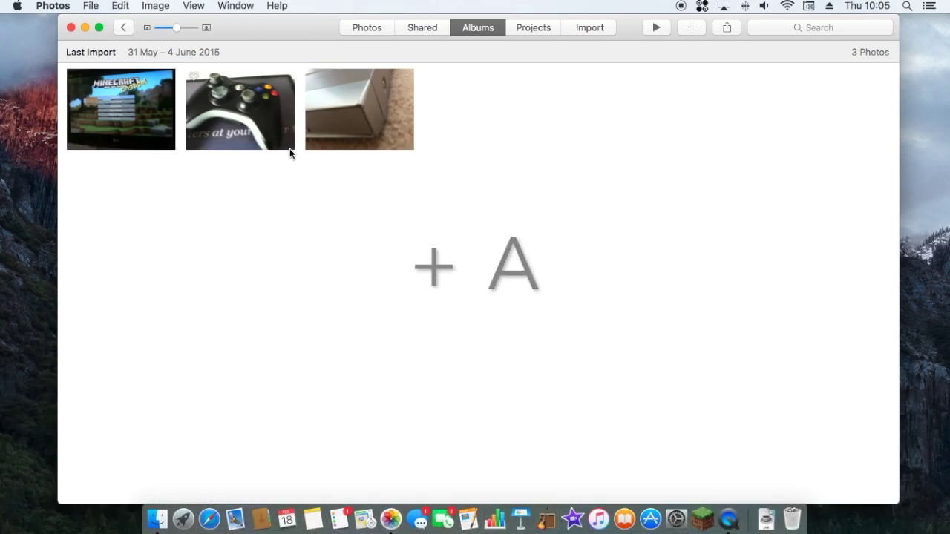
{"action": "key", "text": "super+a"}
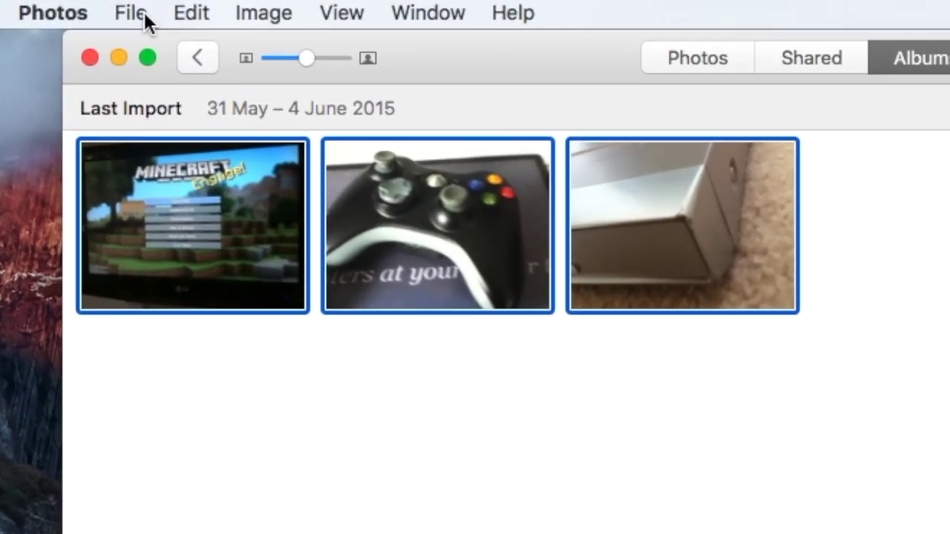
Export the three selected photos with Photo Kind set to JPEG
{"action": "left_click", "coordinate": [144, 17]}
{"action": "mouse_move", "coordinate": [165, 381]}
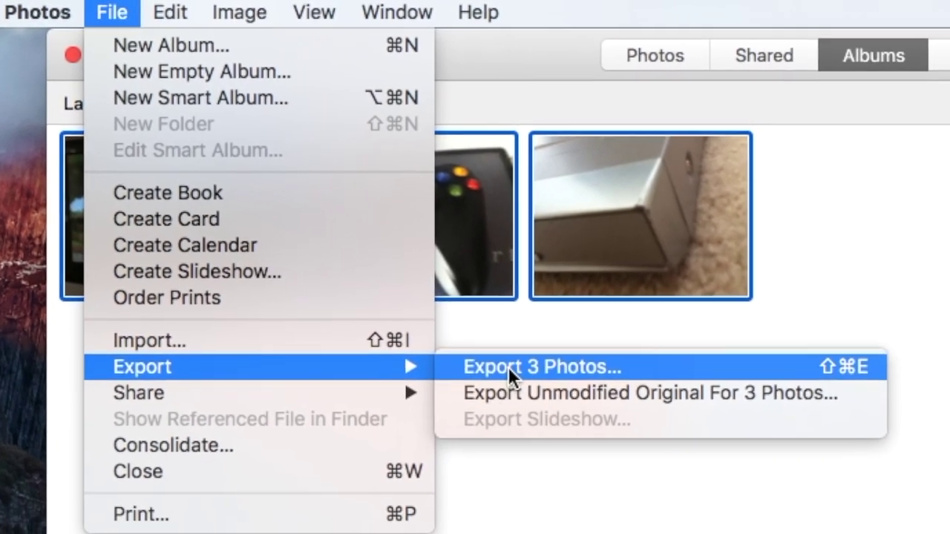
{"action": "left_click", "coordinate": [508, 366]}
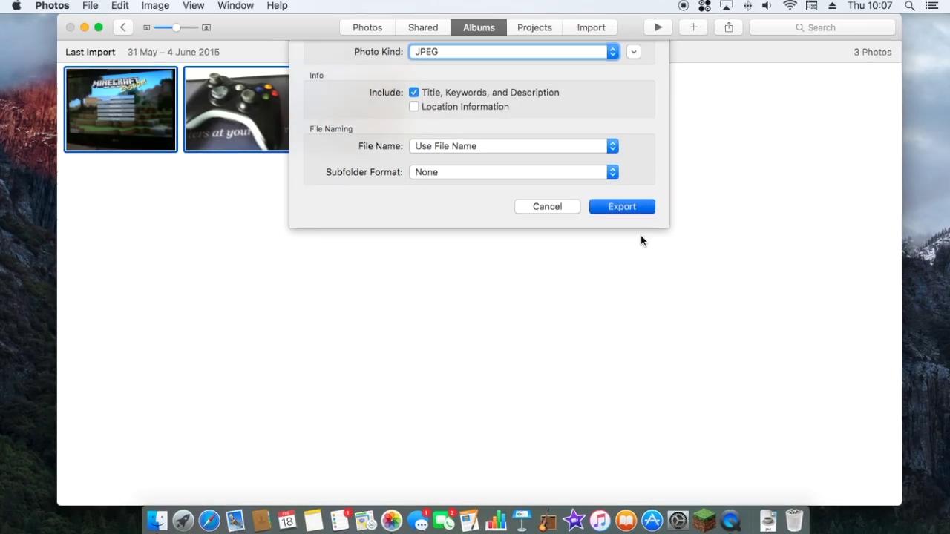
{"action": "left_click", "coordinate": [760, 427]}
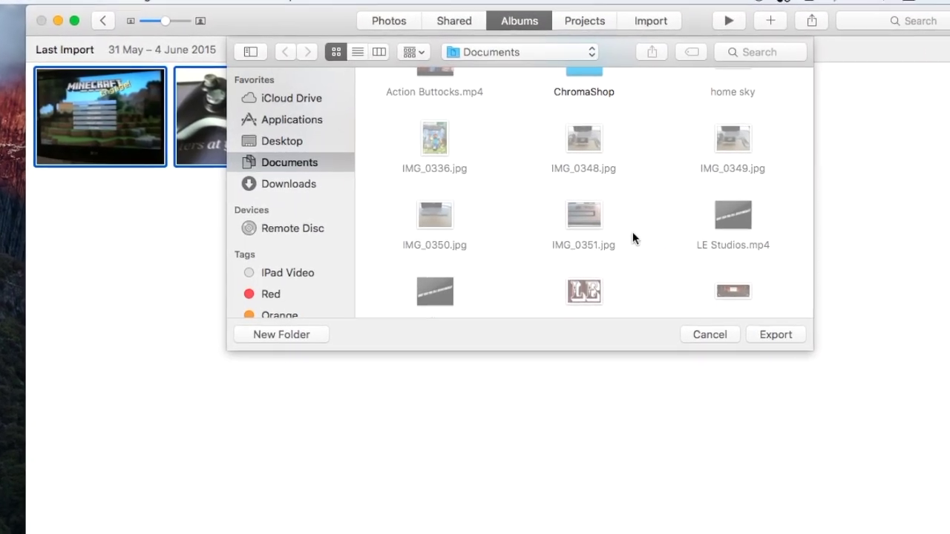
Create a new 'Iphone' folder in Documents as the export destination
{"action": "scroll", "coordinate": [304, 201], "scroll_direction": "down", "scroll_amount": 3}
{"action": "scroll", "coordinate": [323, 227], "scroll_direction": "up", "scroll_amount": 5}
{"action": "scroll", "coordinate": [325, 235], "scroll_direction": "down", "scroll_amount": 2}
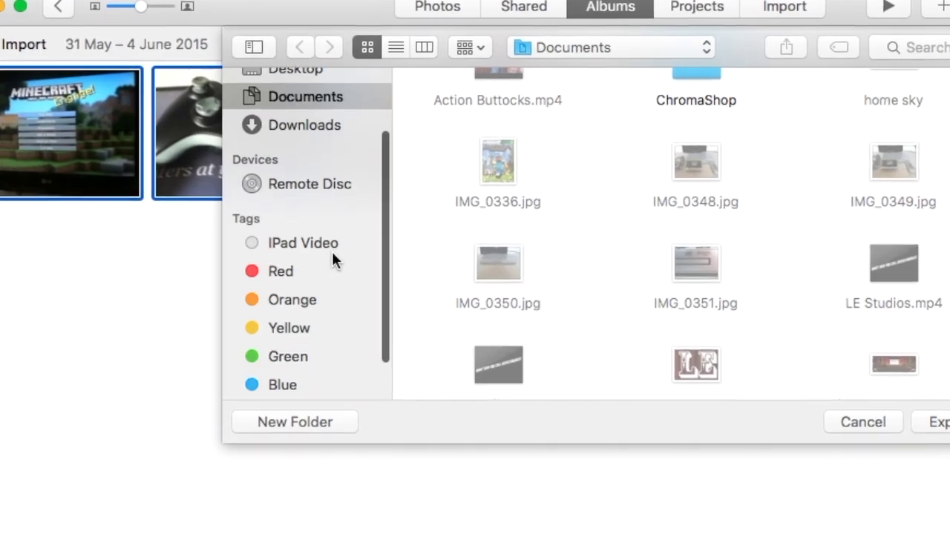
{"action": "scroll", "coordinate": [331, 248], "scroll_direction": "up", "scroll_amount": 2}
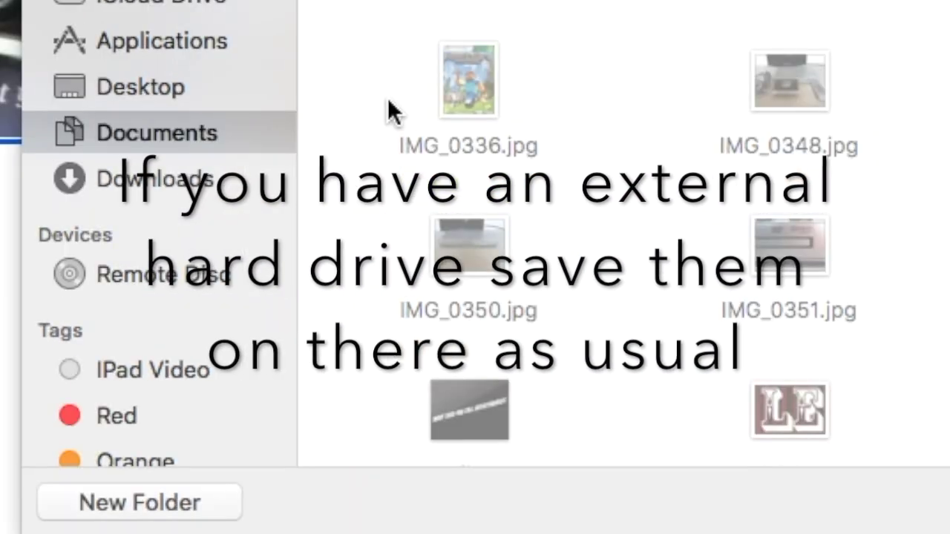
{"action": "right_click", "coordinate": [365, 120]}
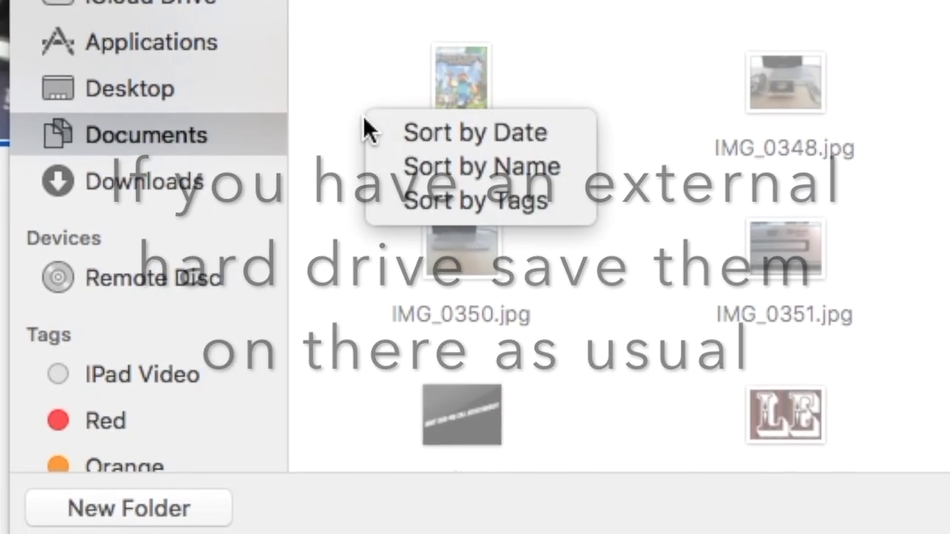
{"action": "left_click", "coordinate": [175, 502]}
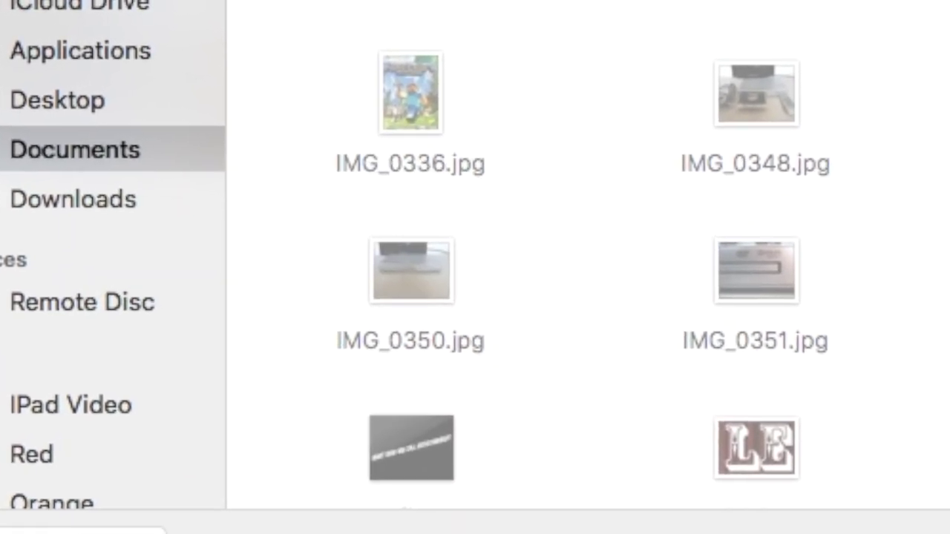
{"action": "left_click", "coordinate": [136, 524]}
{"action": "key", "text": "BackSpace"}
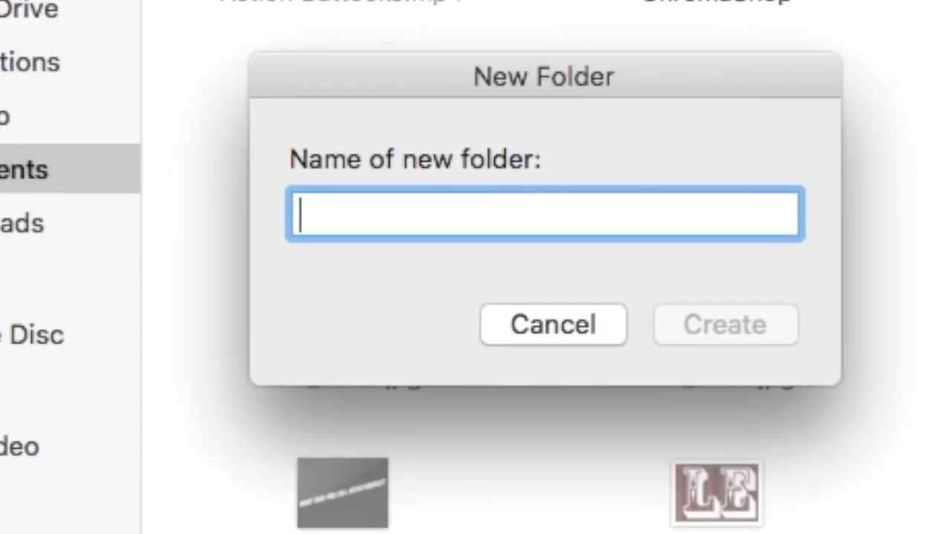
{"action": "type", "text": "Iphone"}
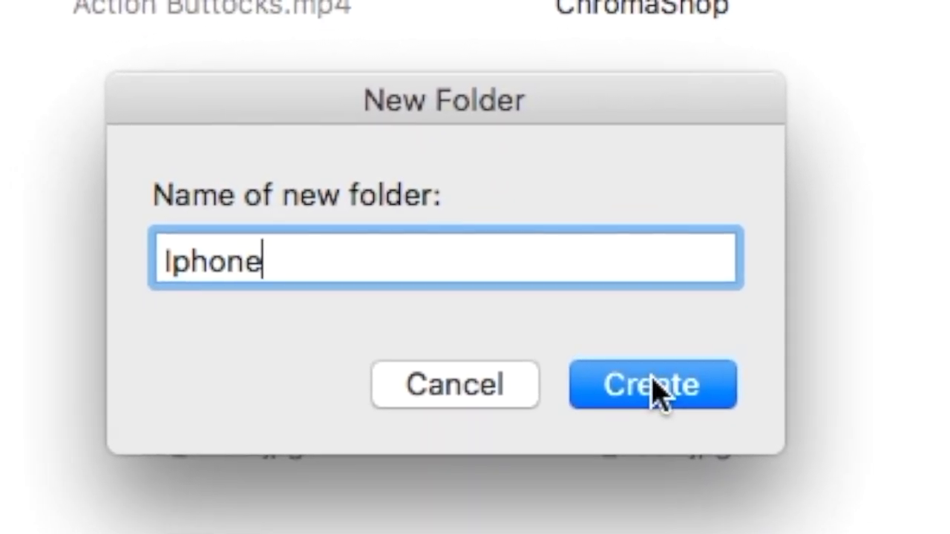
{"action": "left_click", "coordinate": [665, 385]}
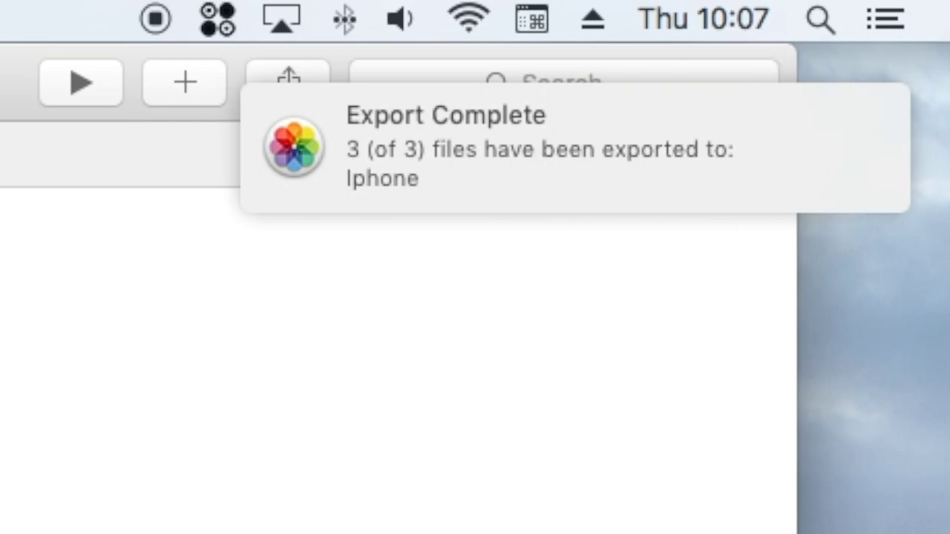
In a Finder window, open the Iphone folder inside Documents
{"action": "left_click", "coordinate": [158, 518]}
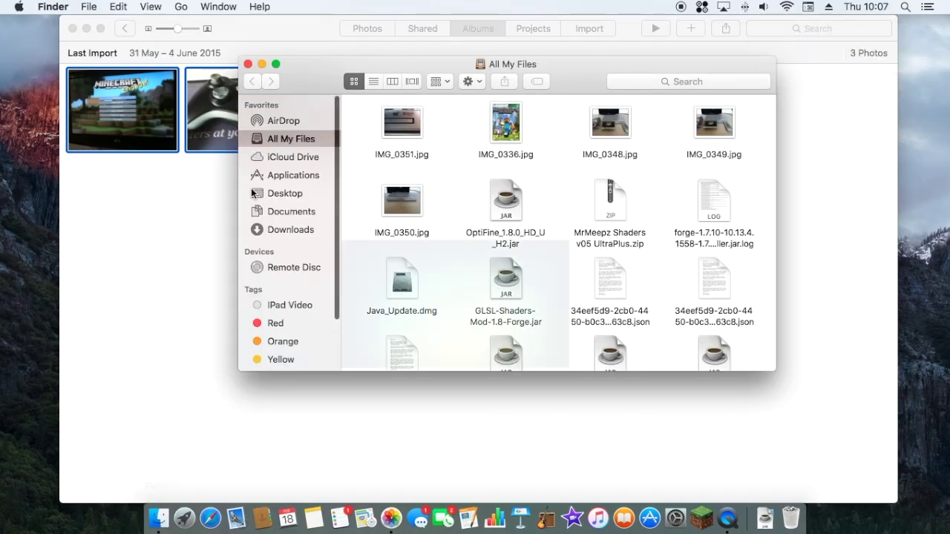
{"action": "left_click", "coordinate": [288, 213]}
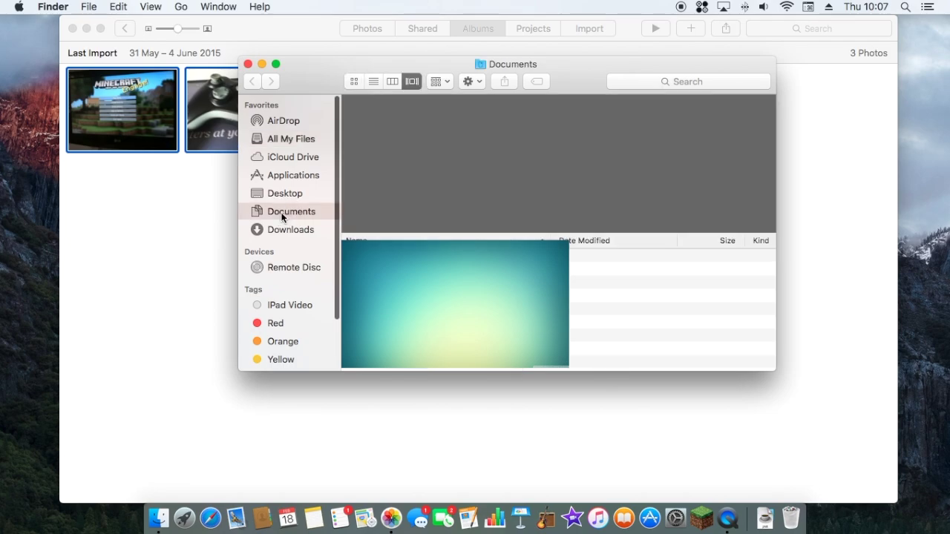
{"action": "key", "text": "Down"}
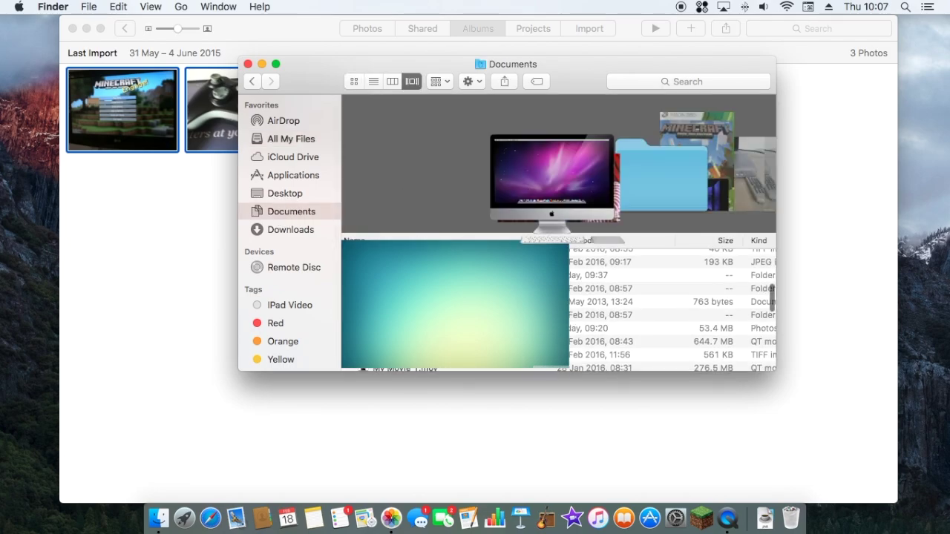
{"action": "scroll", "coordinate": [667, 308], "scroll_direction": "down", "scroll_amount": 10}
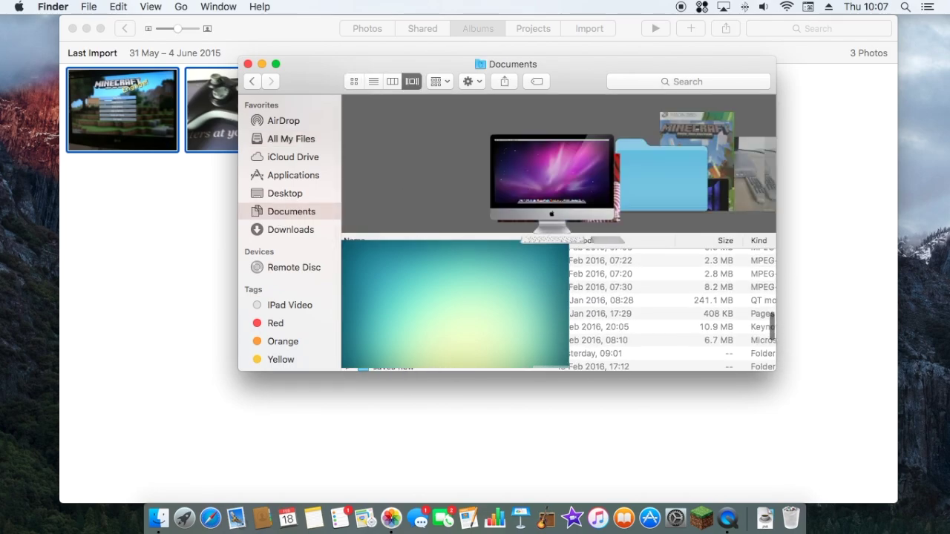
{"action": "scroll", "coordinate": [668, 308], "scroll_direction": "up", "scroll_amount": 5}
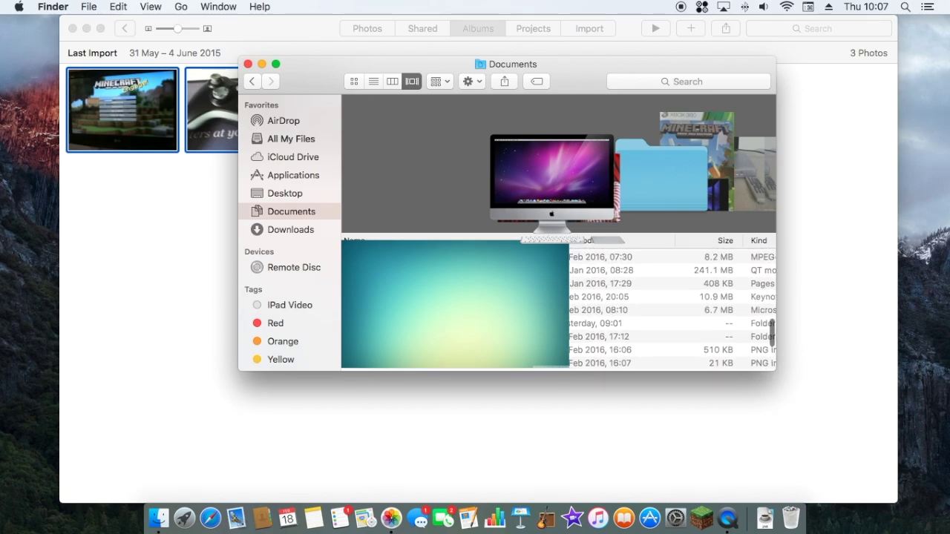
{"action": "scroll", "coordinate": [668, 308], "scroll_direction": "up", "scroll_amount": 2}
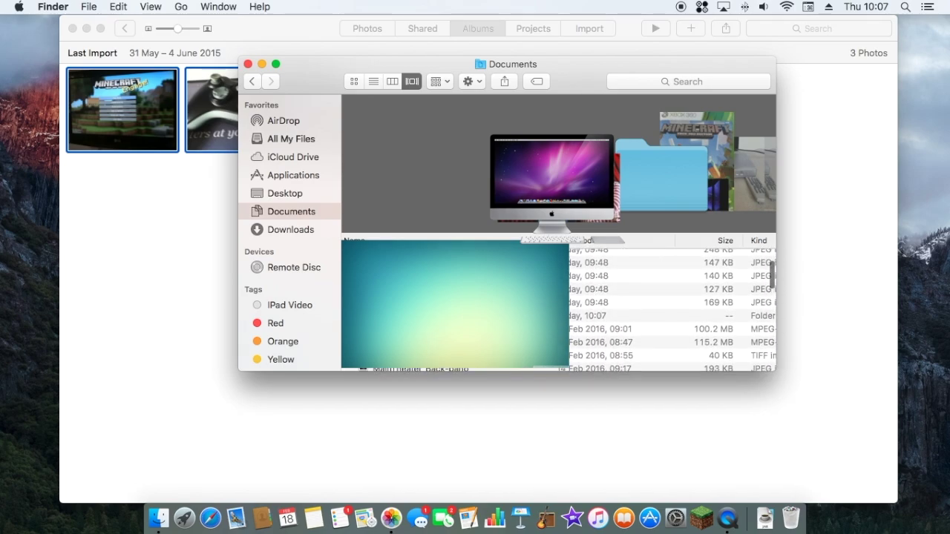
{"action": "left_click", "coordinate": [360, 315]}
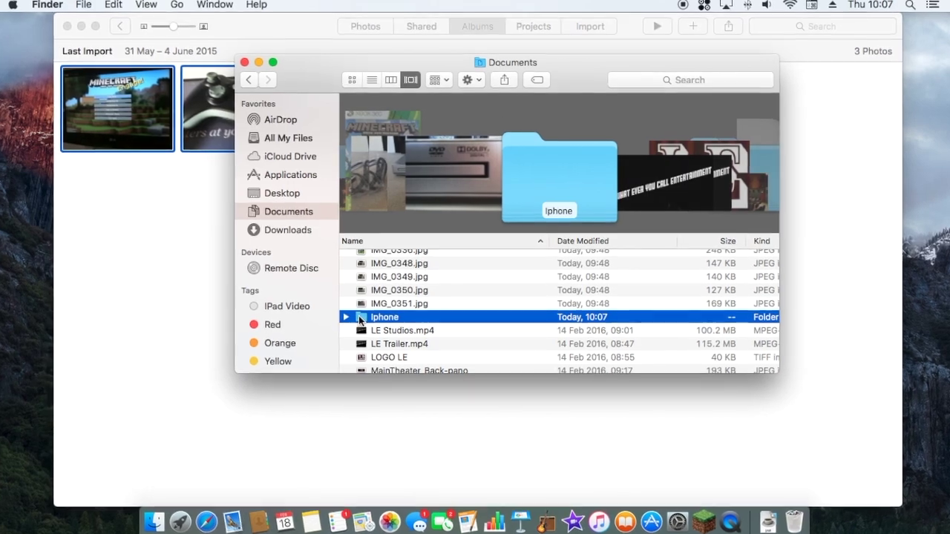
{"action": "double_click", "coordinate": [361, 316]}
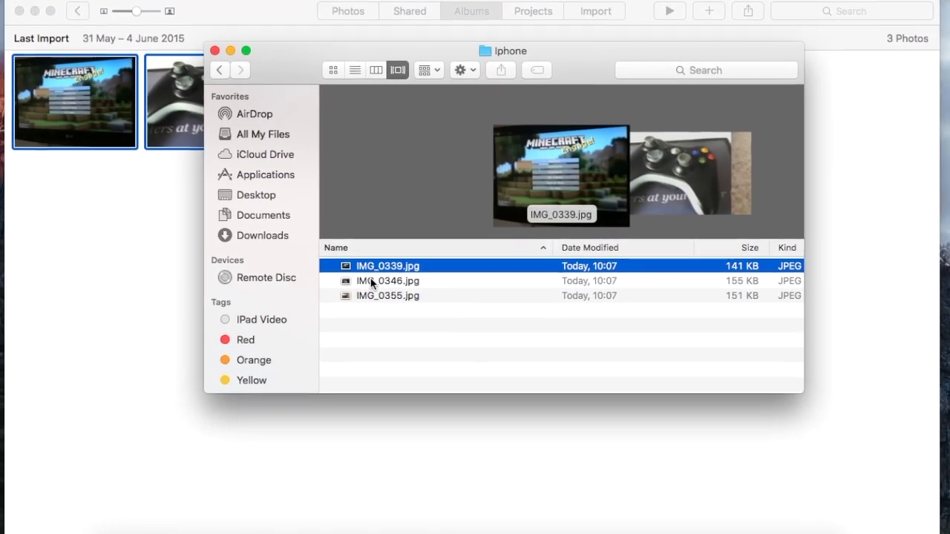
Preview the exported JPEGs IMG_0339.jpg, IMG_0346.jpg and IMG_0355.jpg
{"action": "left_click", "coordinate": [393, 286]}
{"action": "left_click", "coordinate": [388, 301]}
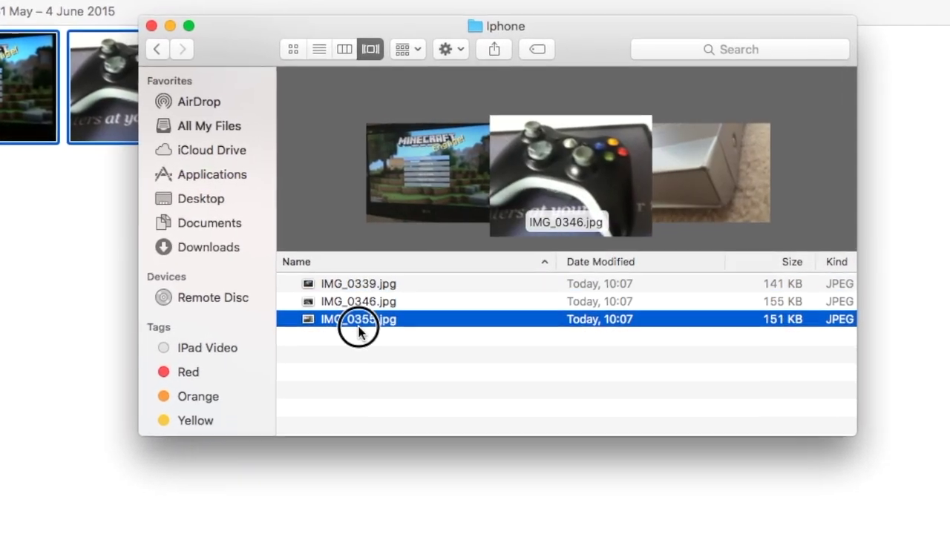
{"action": "key", "text": "Up"}
{"action": "key", "text": "Up"}
{"action": "key", "text": "Down"}
{"action": "key", "text": "Down"}
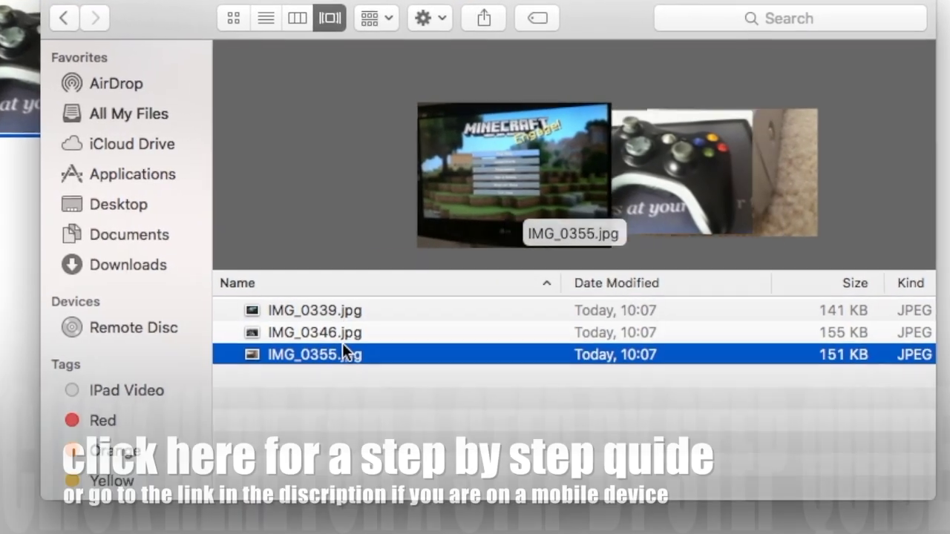